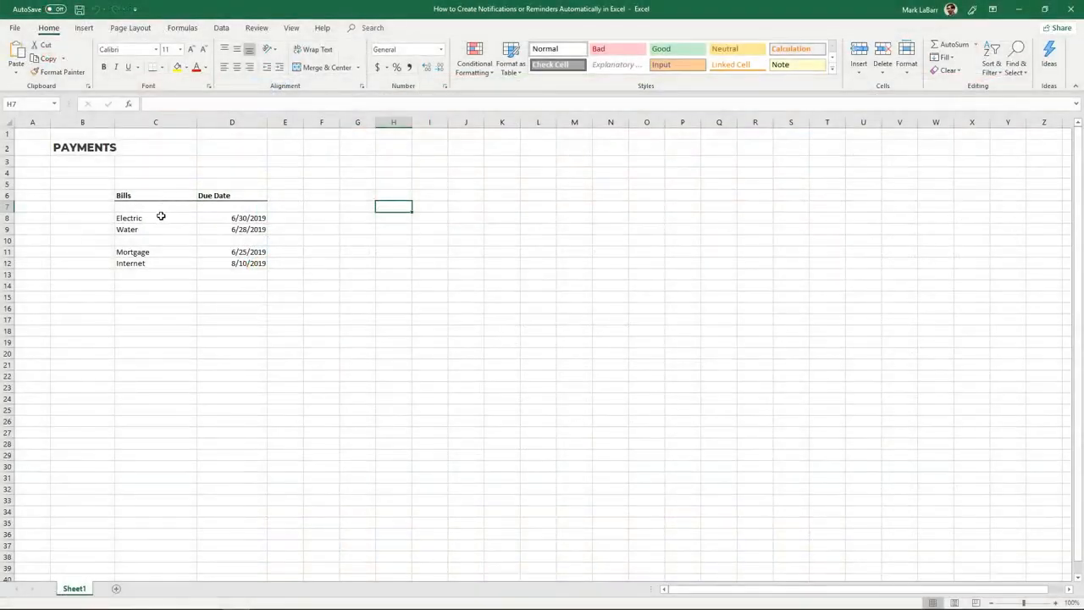
- Examine the due dates listed for the bills in the payments table
click(222, 221)
click(218, 230)
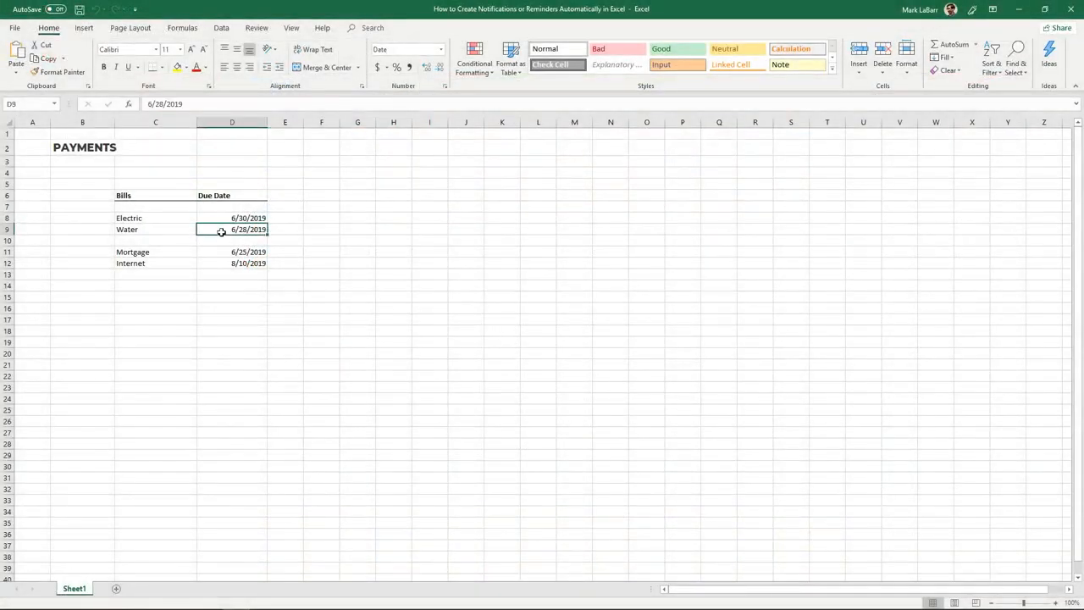
click(230, 251)
click(235, 219)
drag(235, 220, 230, 288)
click(297, 235)
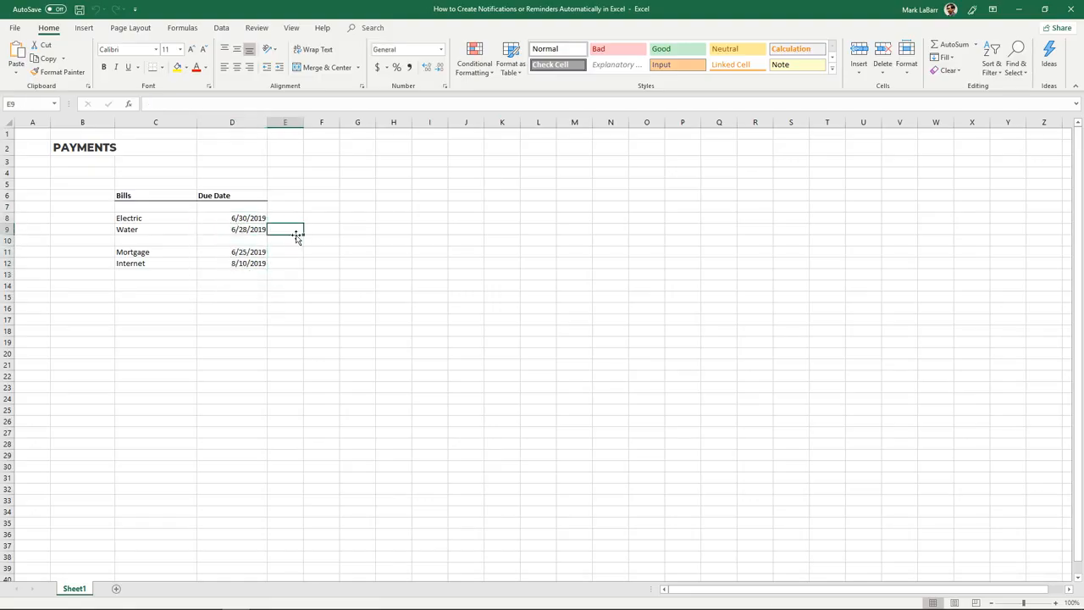
click(236, 219)
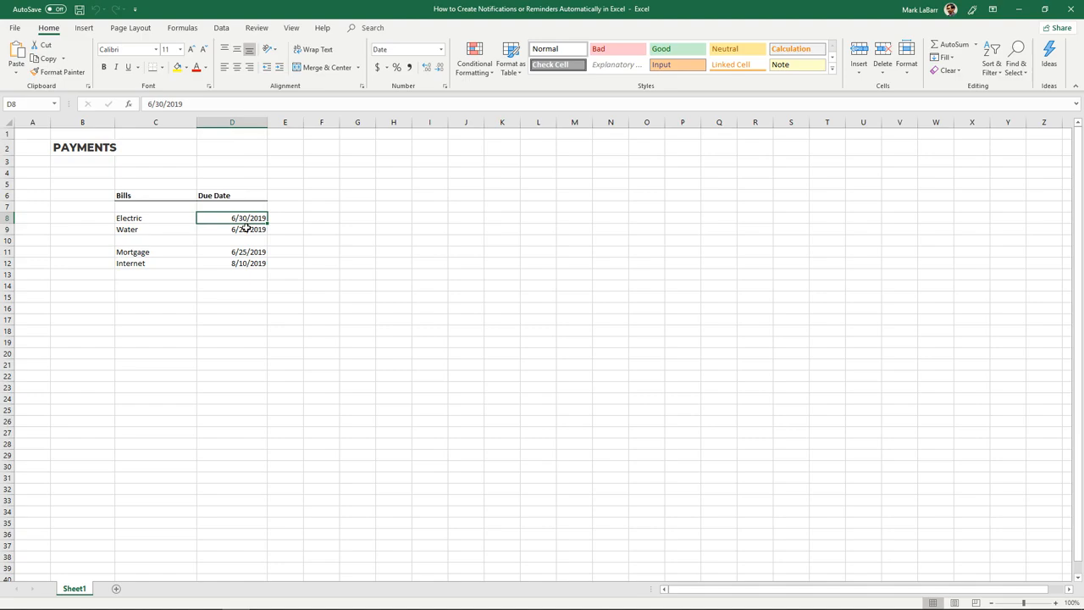
click(245, 229)
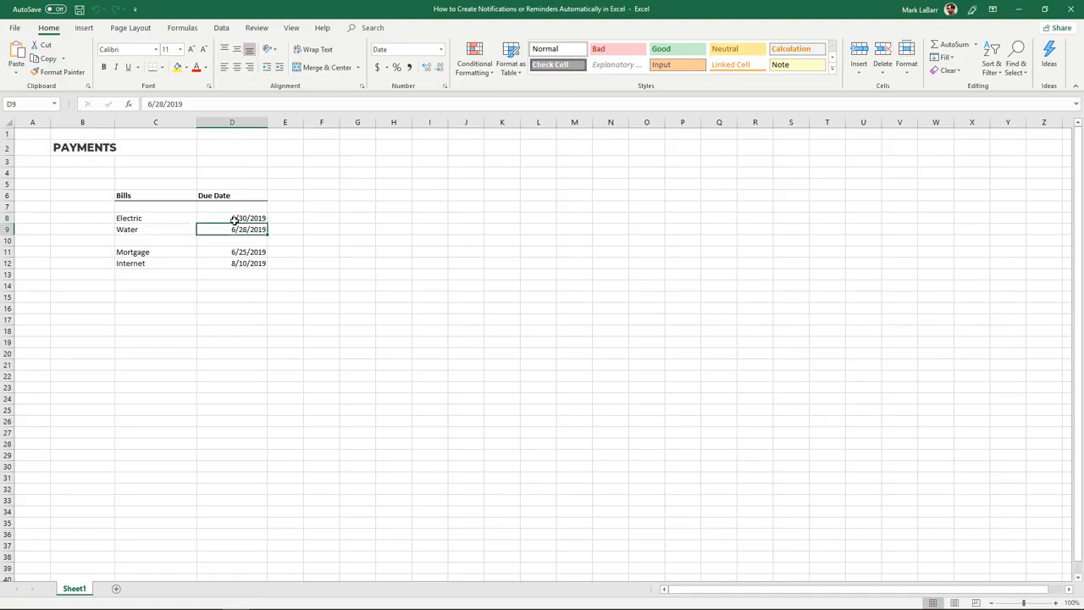
- Start a formula-based conditional formatting rule for cells D8:D38 with the formula =AND(D8<>"", D8=TODAY())
drag(231, 218, 232, 556)
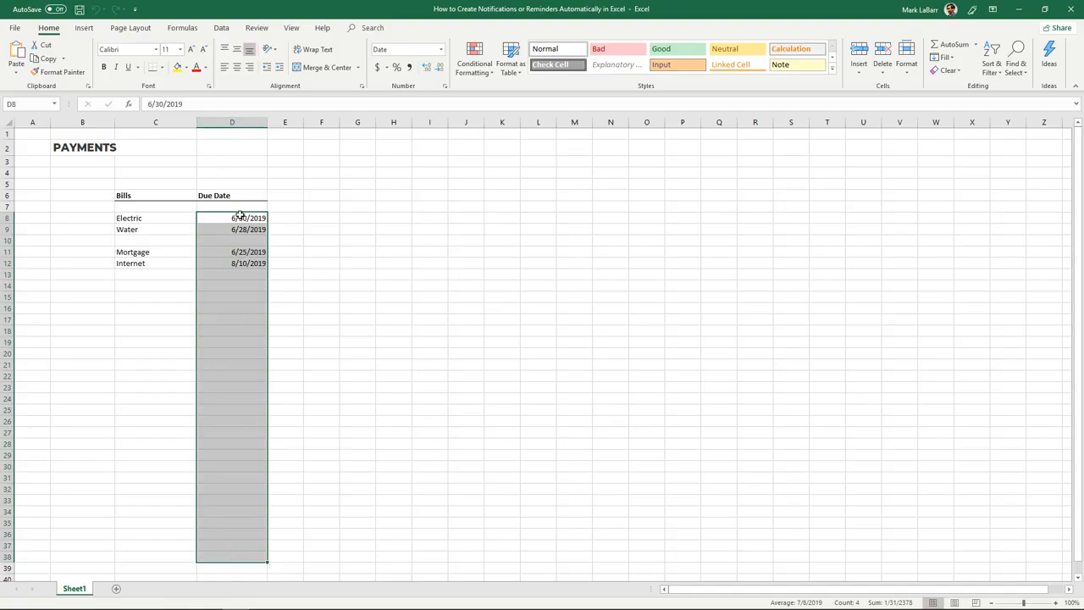
click(487, 65)
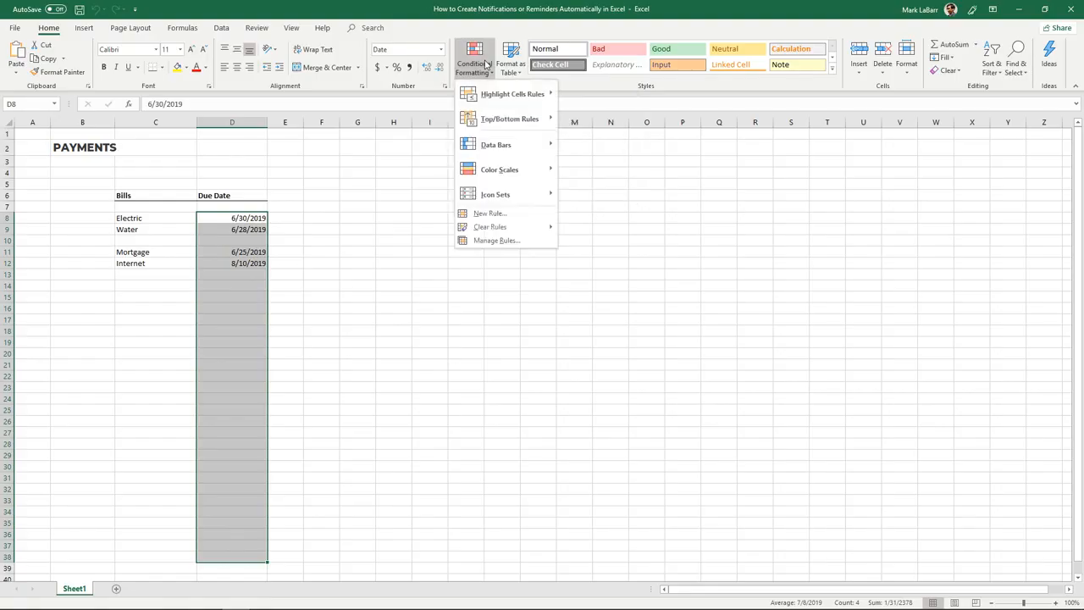
click(489, 216)
drag(482, 227, 534, 177)
click(506, 258)
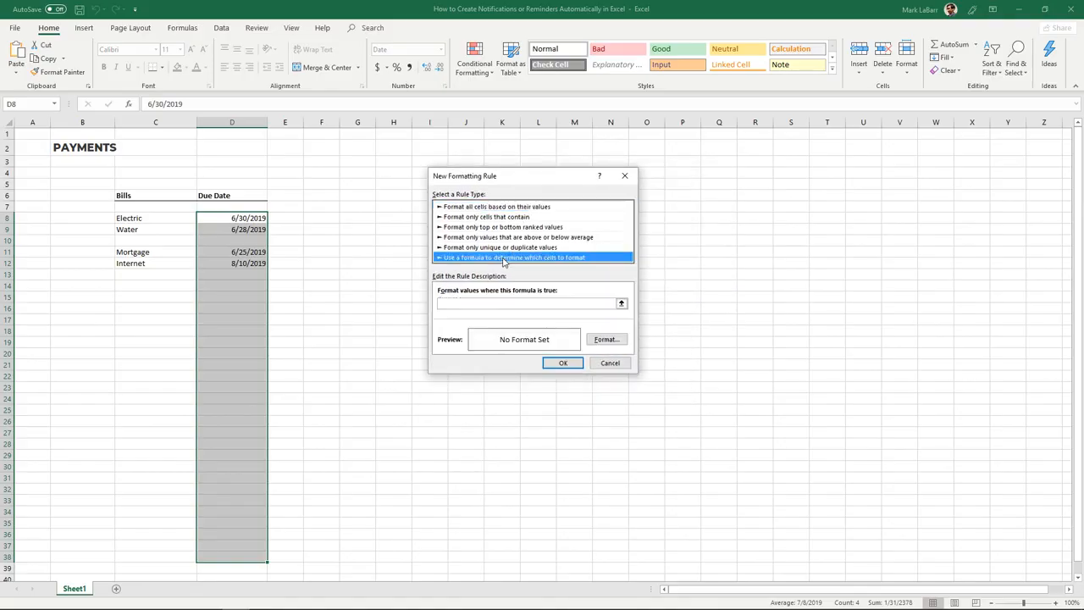
click(500, 304)
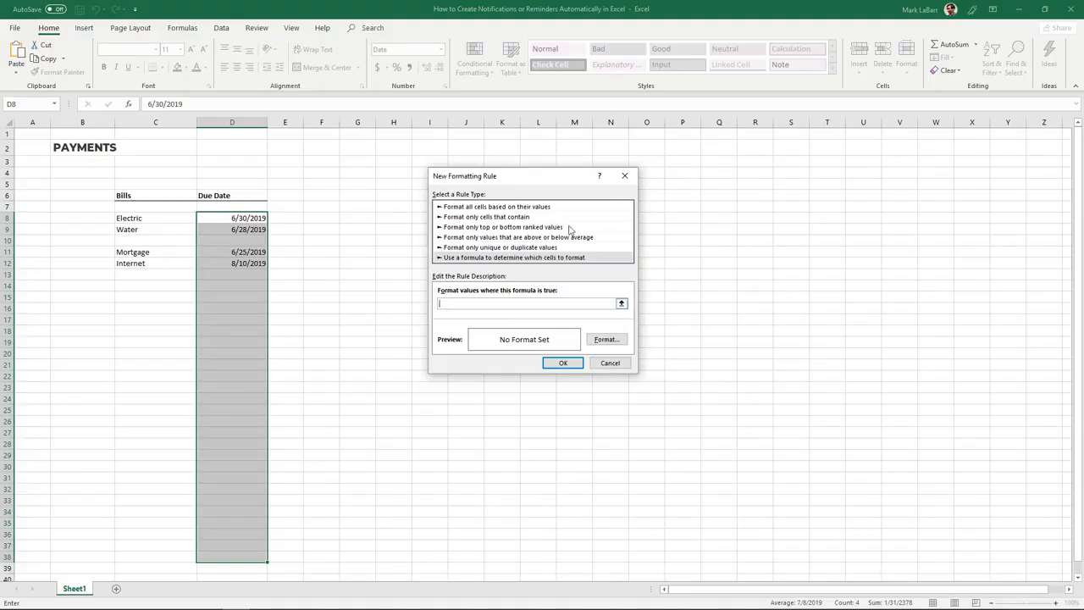
drag(535, 181, 531, 208)
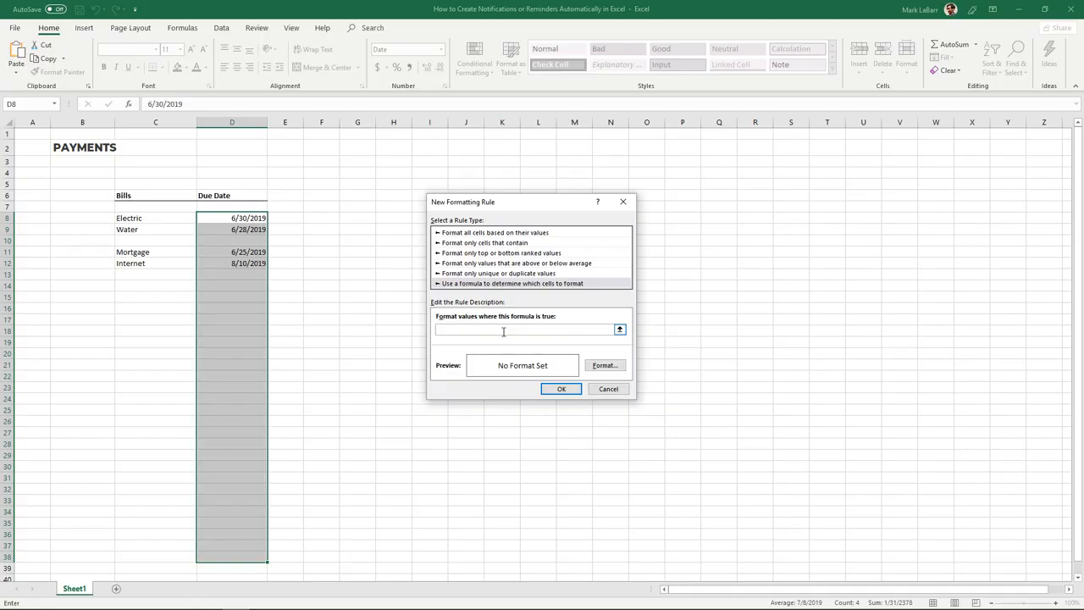
text(=)
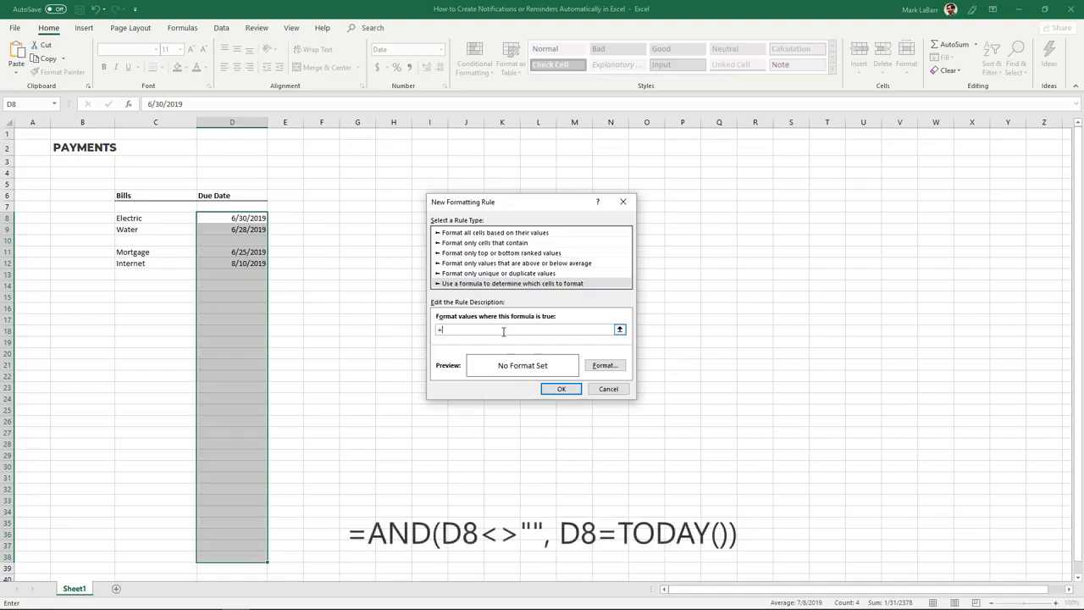
text(AND(D8<>"", D8=TODAY()
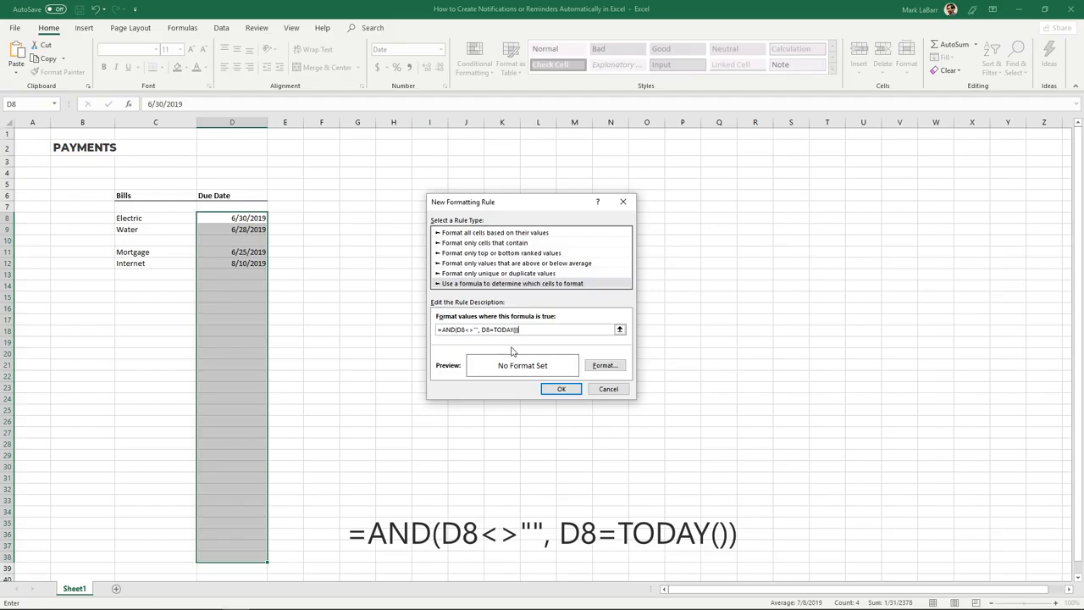
- Give the rule a white font and a red fill, and apply it to the due dates
click(604, 365)
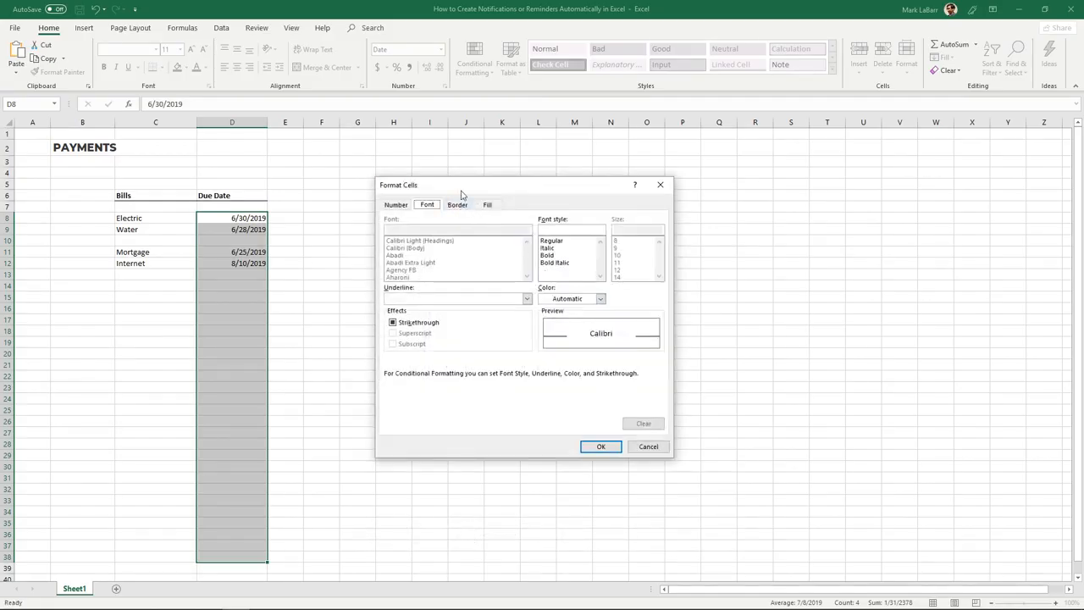
drag(462, 193, 499, 209)
click(433, 220)
click(458, 221)
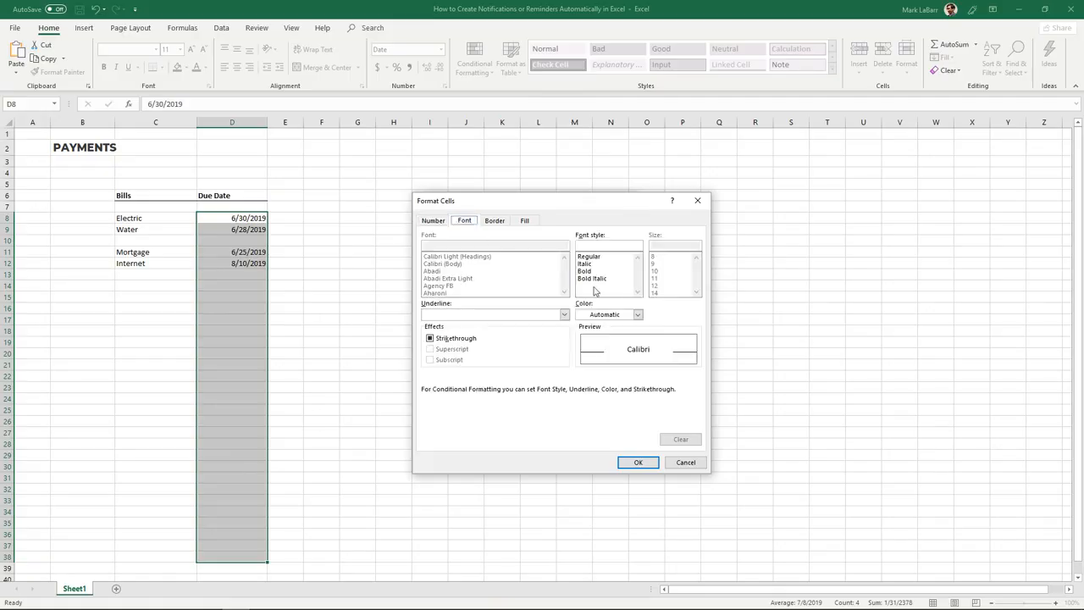
click(637, 314)
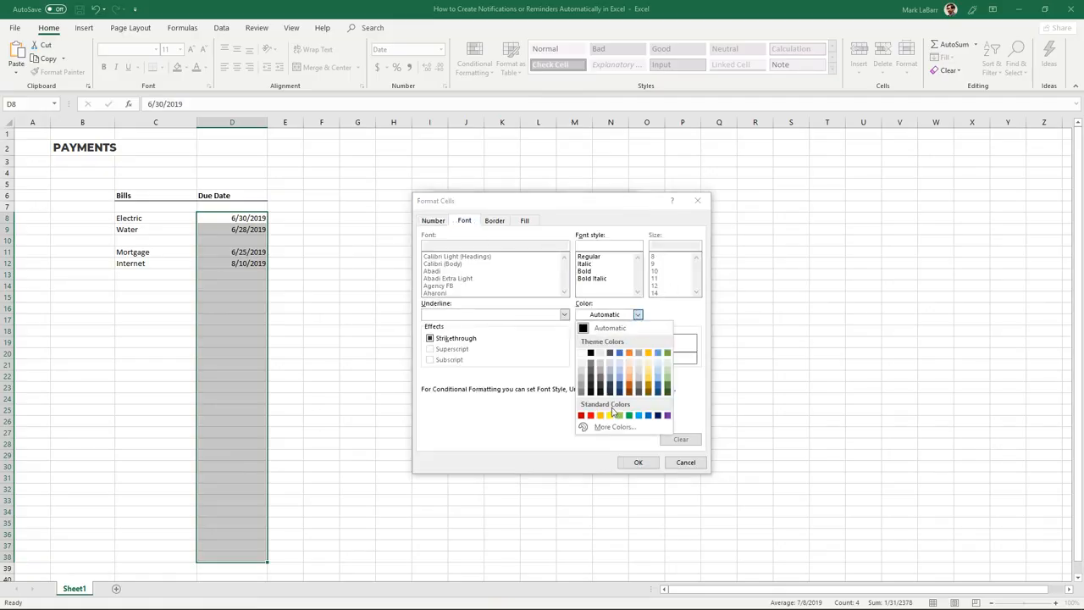
click(582, 353)
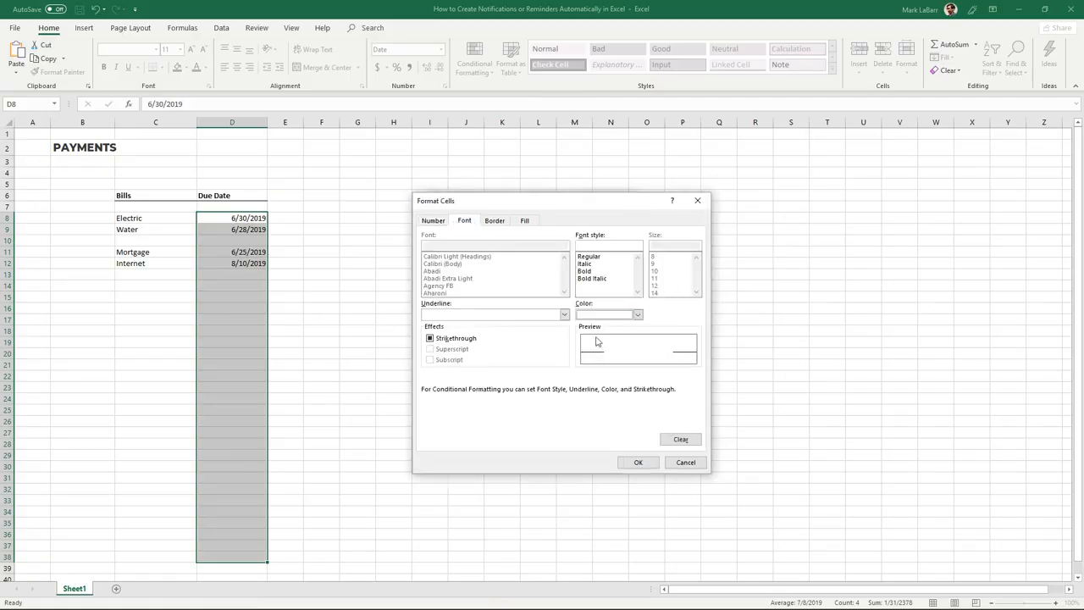
click(525, 221)
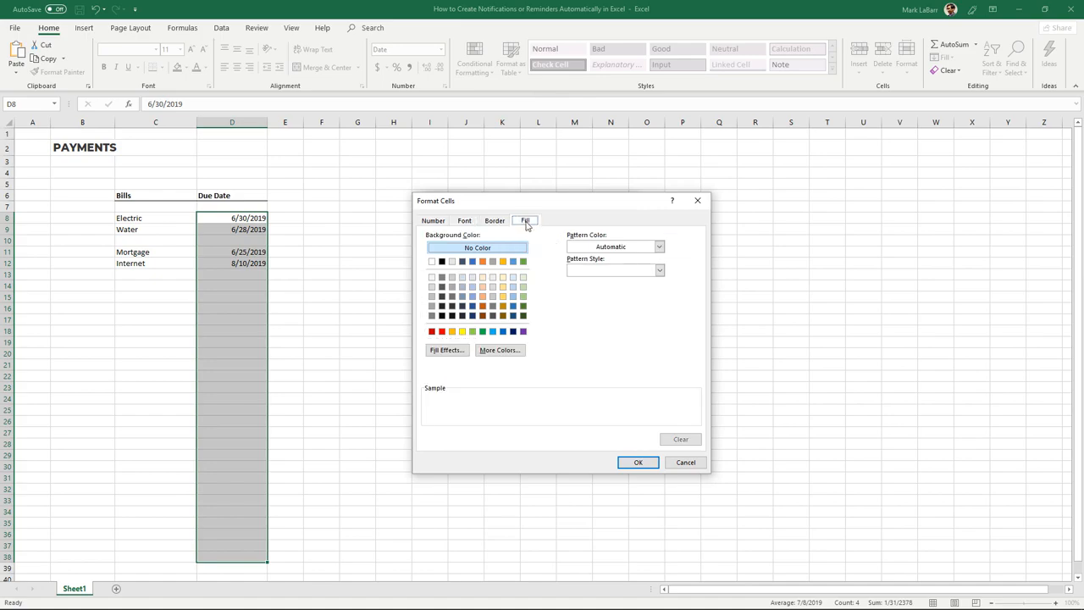
click(442, 331)
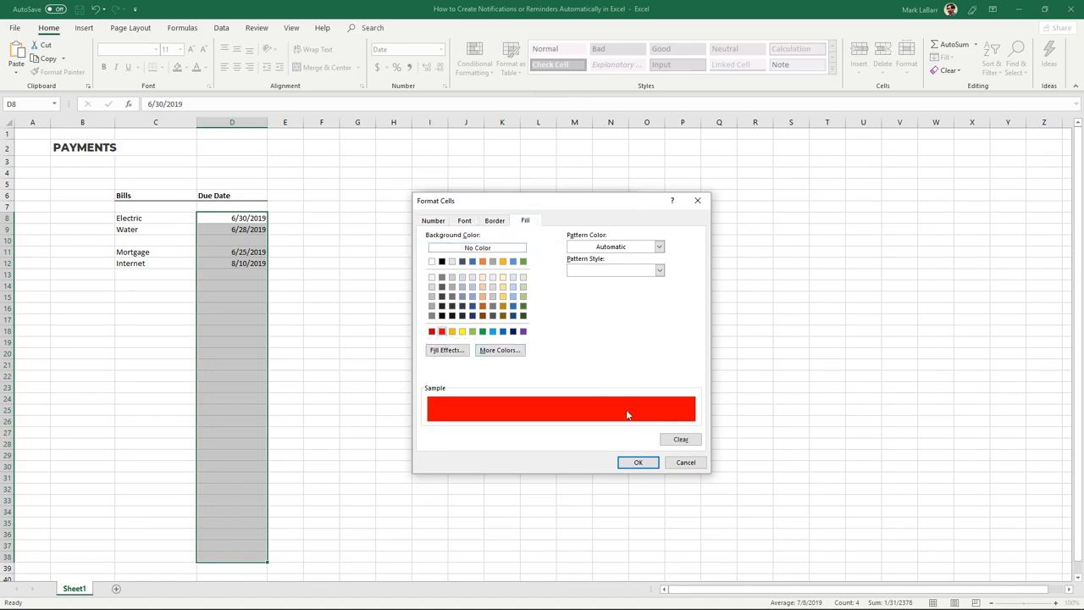
click(636, 462)
click(570, 392)
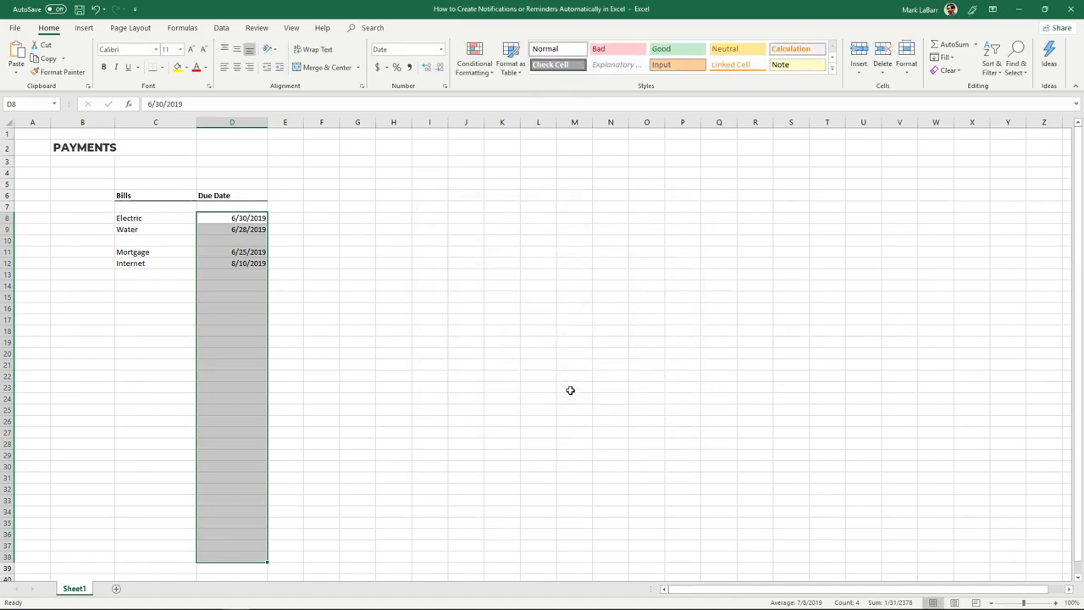
- Set the Mortgage due date in D11 to 6/26
click(245, 251)
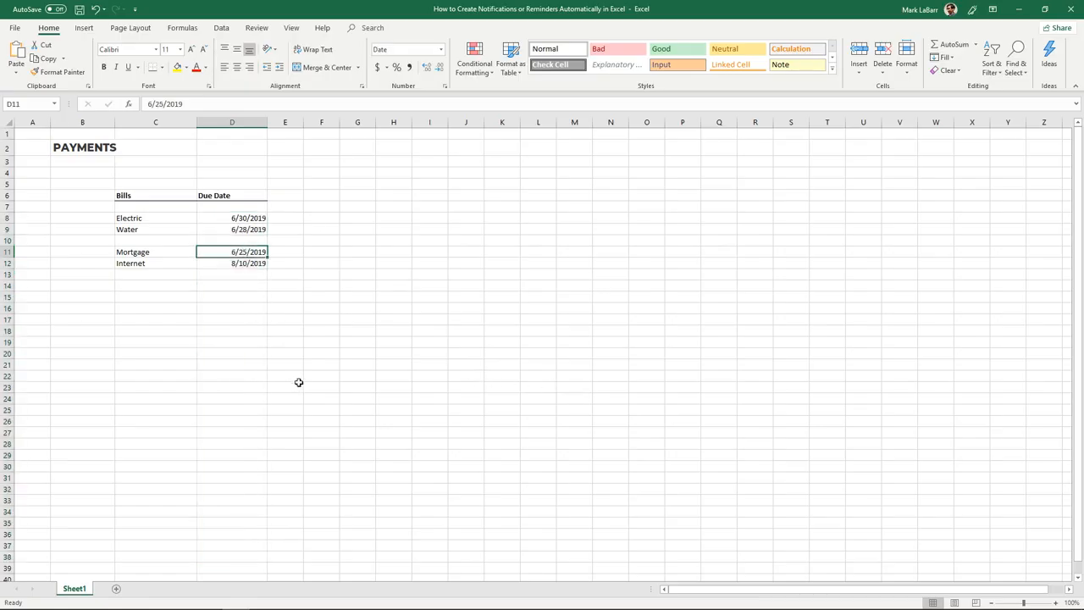
text(6/26)
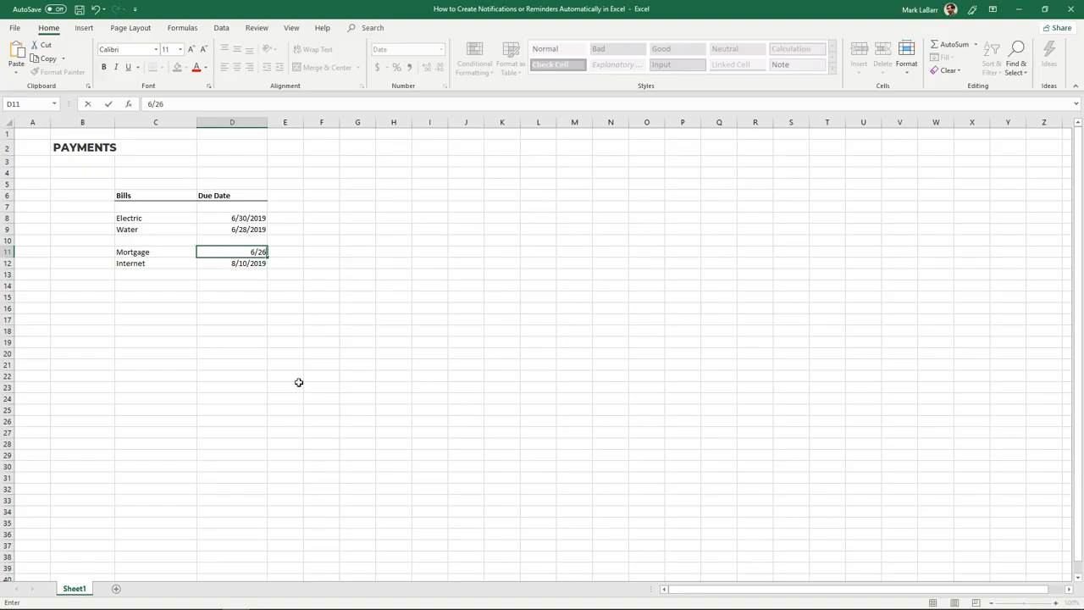
key(Return)
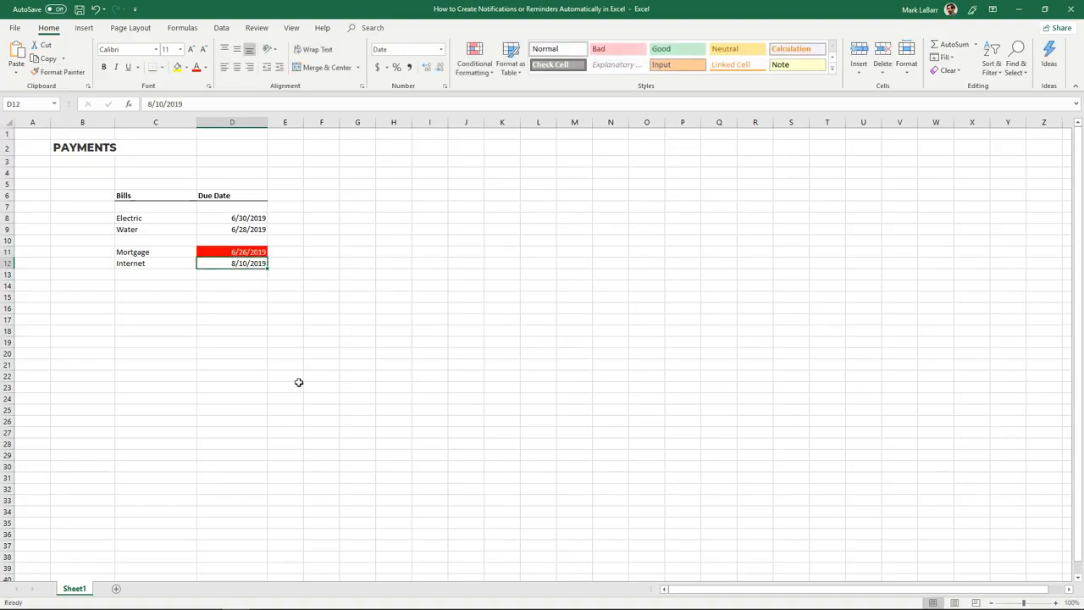
- Check which cells in the Due Date column are highlighted by comparing the Mortgage date with the other bills
click(243, 253)
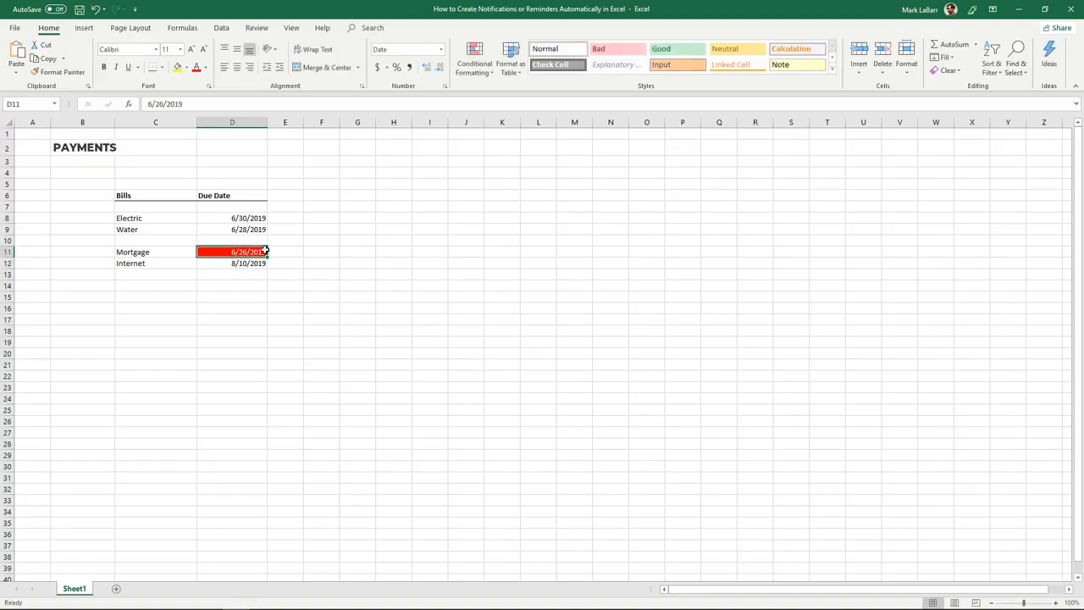
click(244, 221)
drag(240, 222, 227, 460)
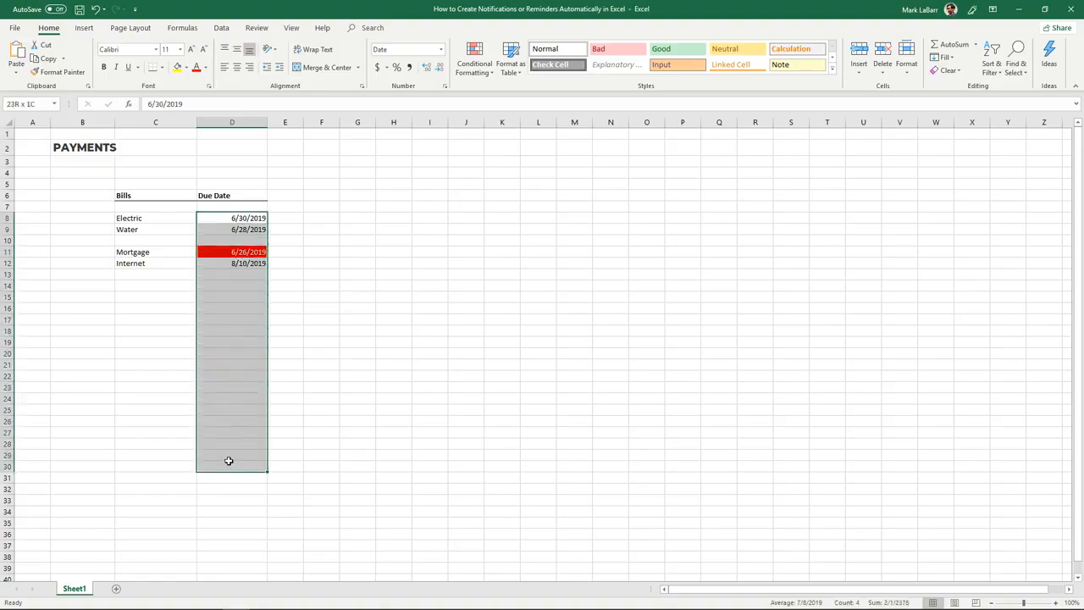
click(240, 295)
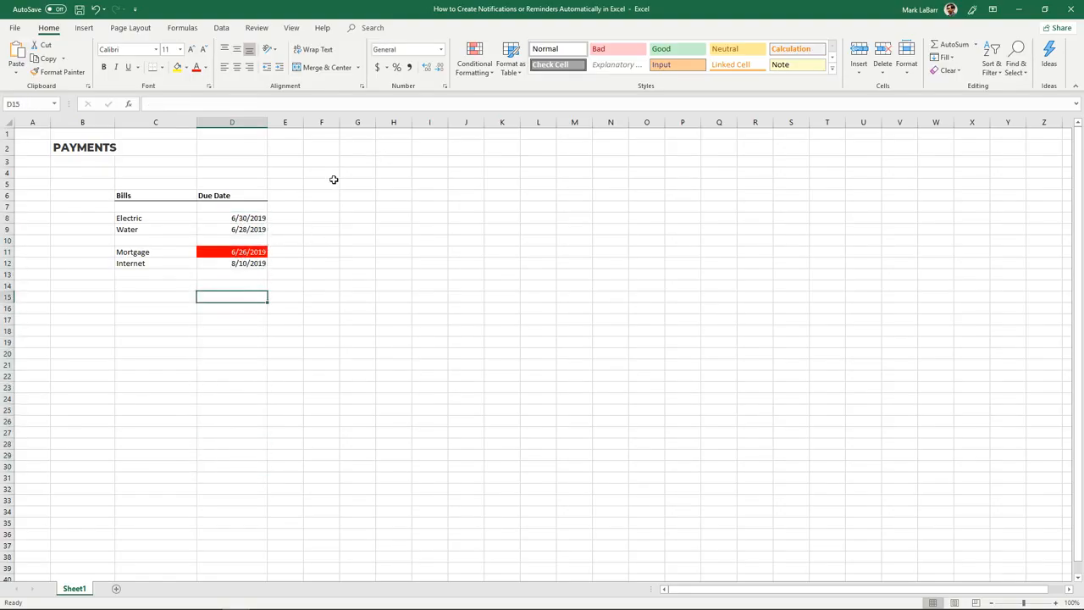
click(252, 226)
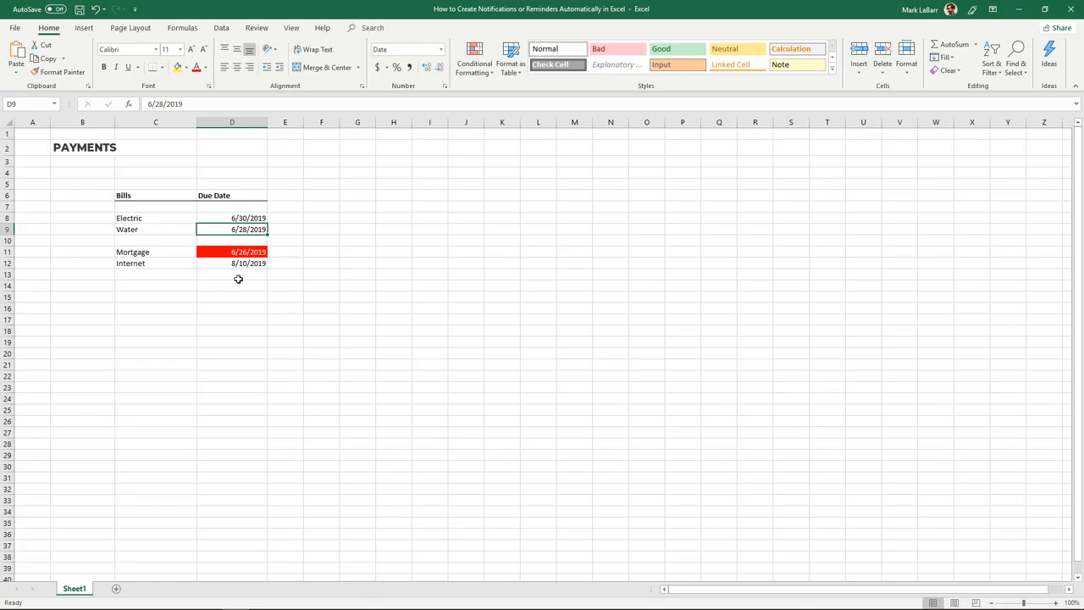
click(238, 220)
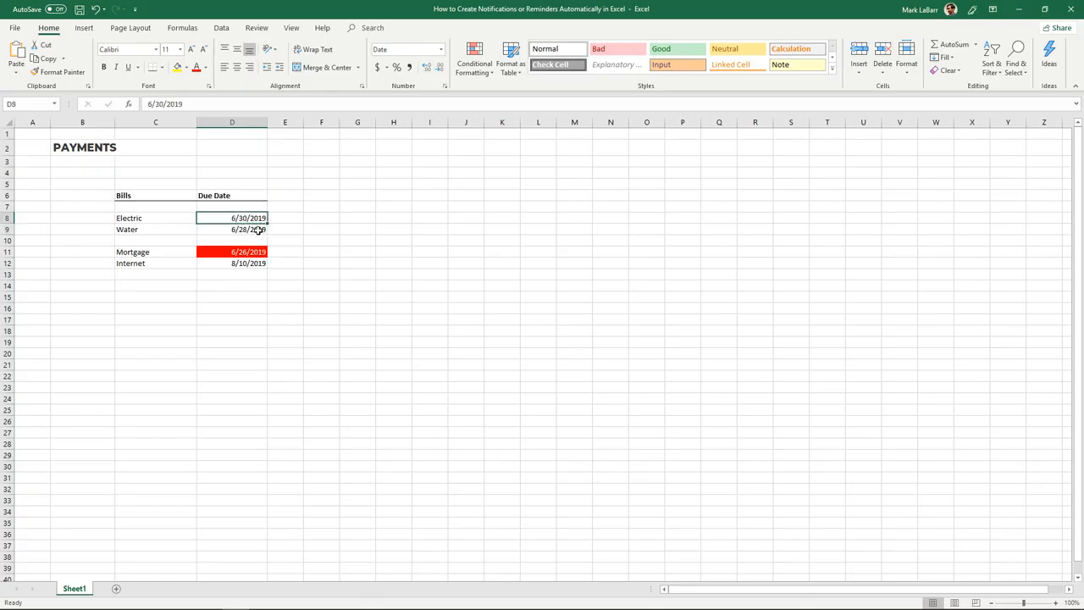
click(257, 230)
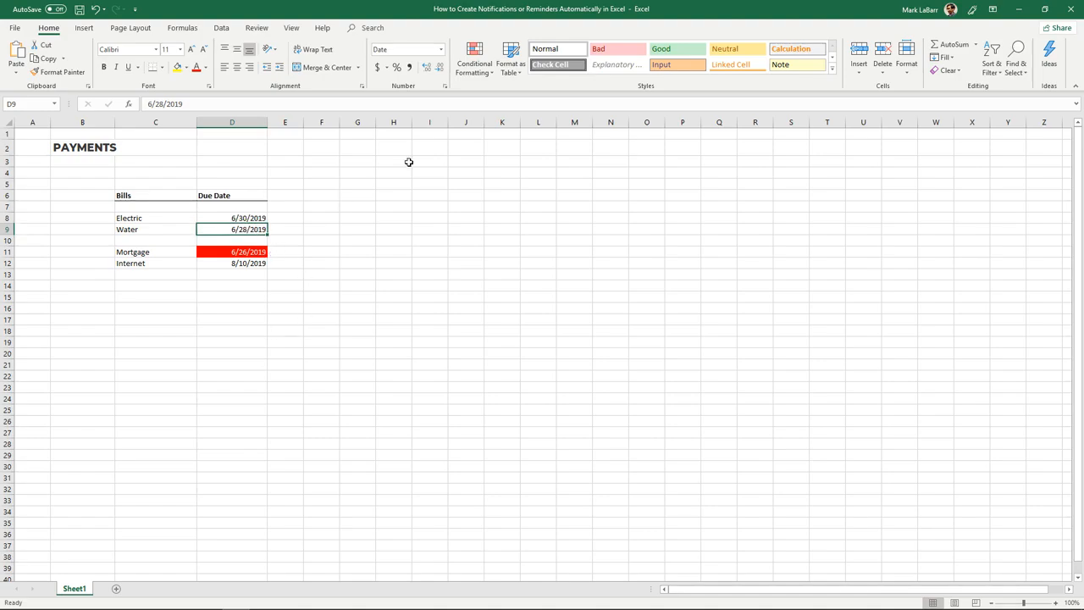
click(238, 252)
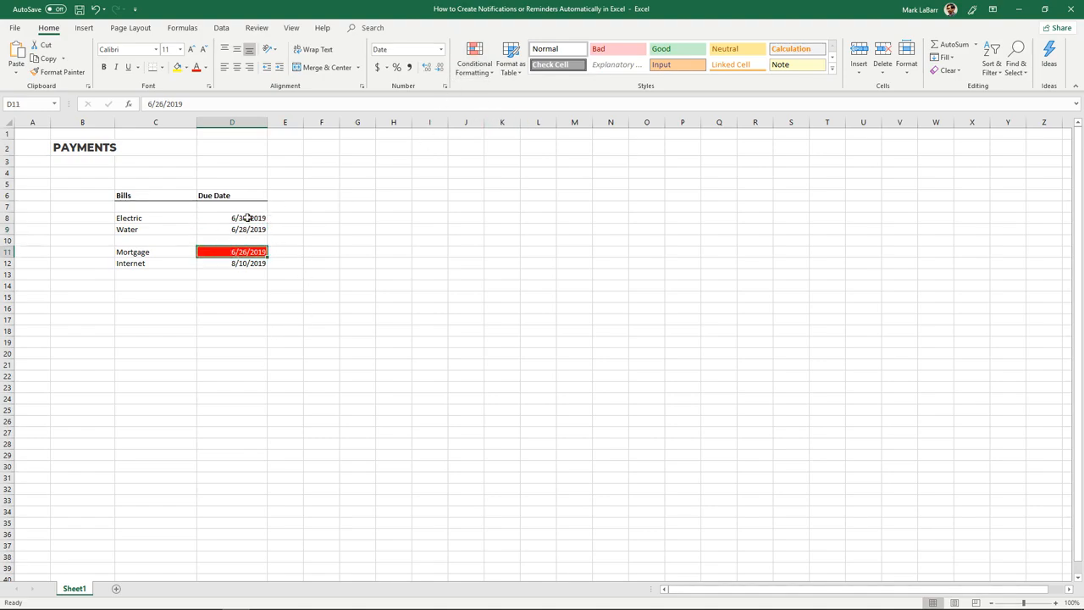
- Start a second formula-based conditional formatting rule for D8:D39 with the formula =AND(D8<>"", AND(D8>TODAY(), D8<TODAY()+4))
drag(249, 217, 242, 568)
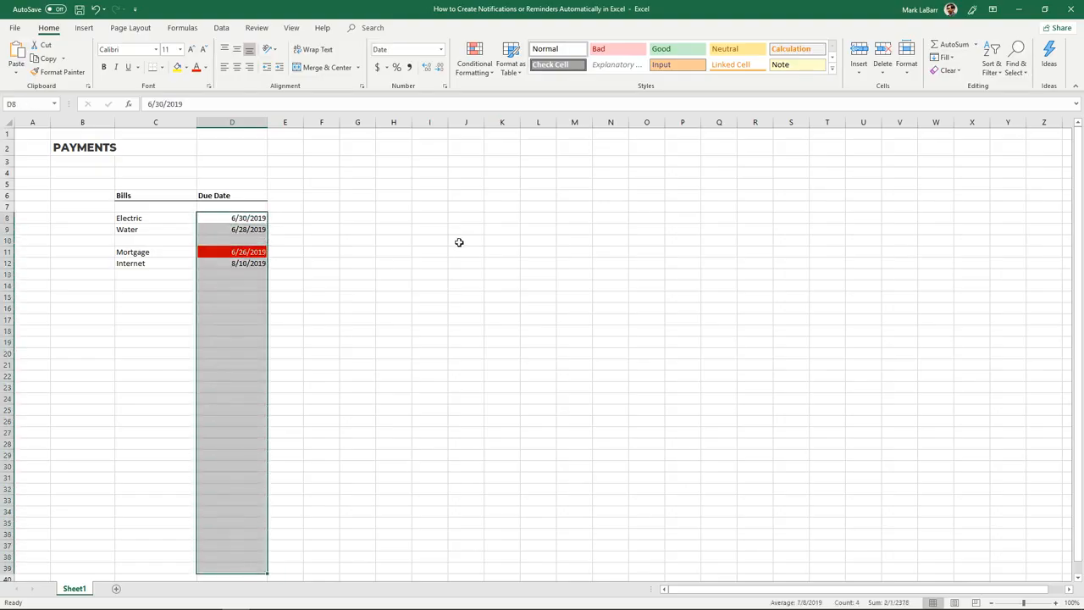
click(474, 58)
click(480, 214)
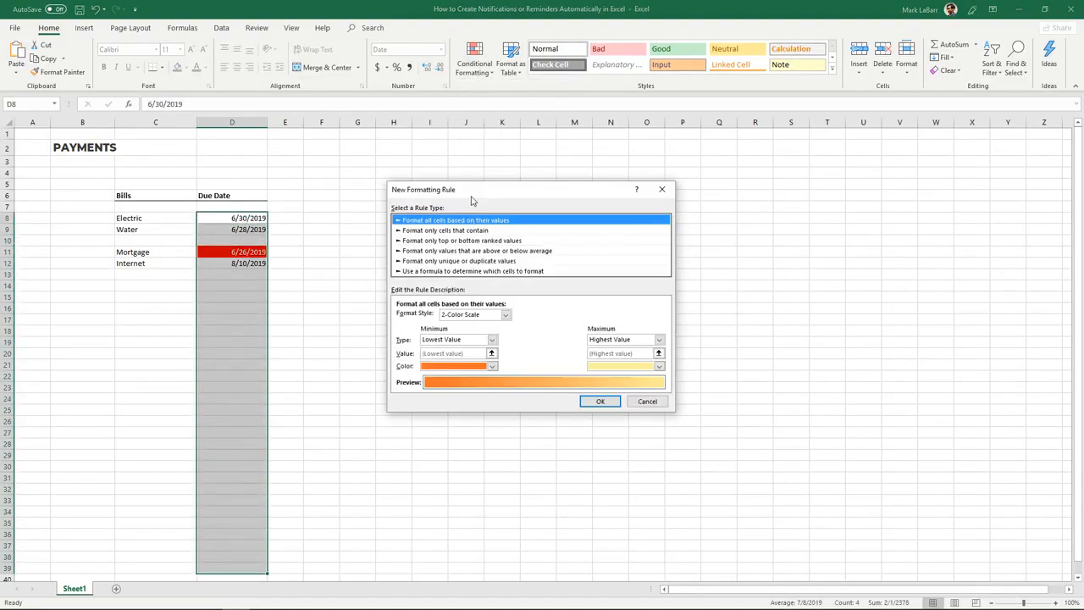
click(461, 328)
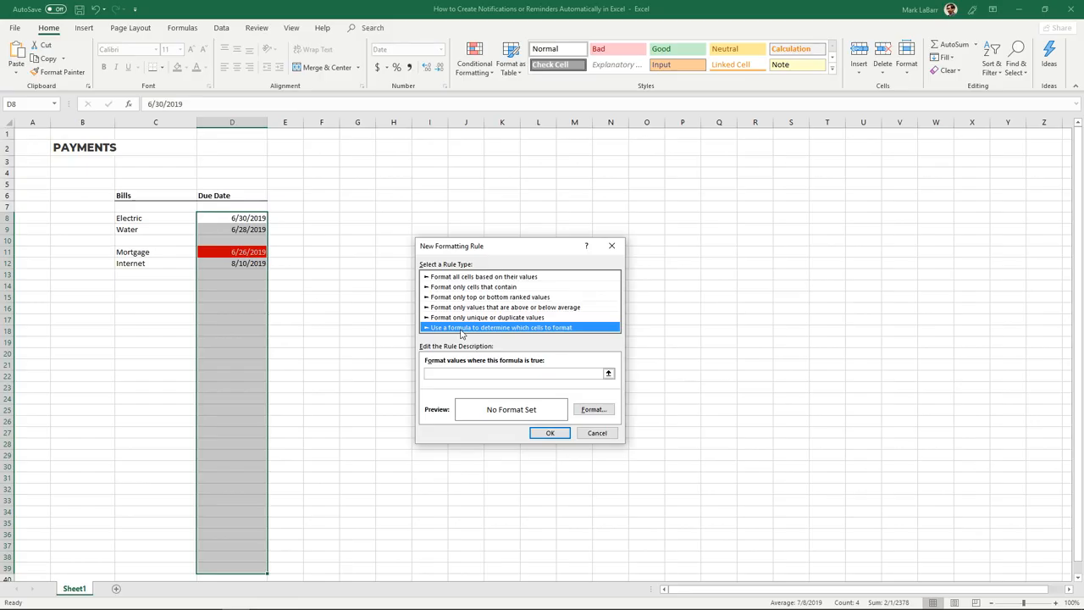
click(464, 373)
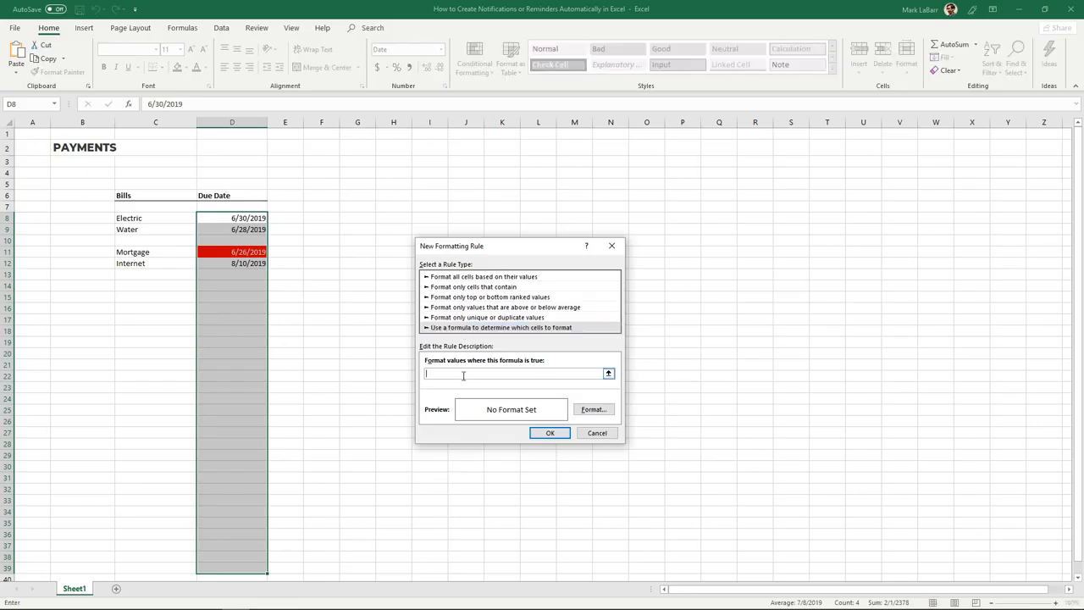
text(=AND)
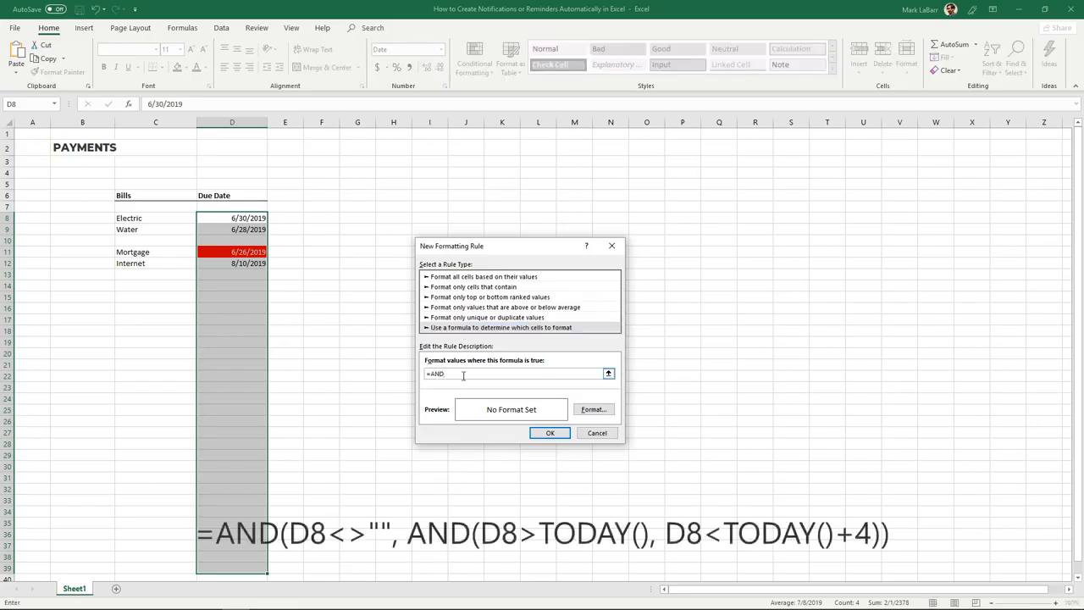
text((D8<>"", AND(D8>TODAY(), D8<TODAY()+)
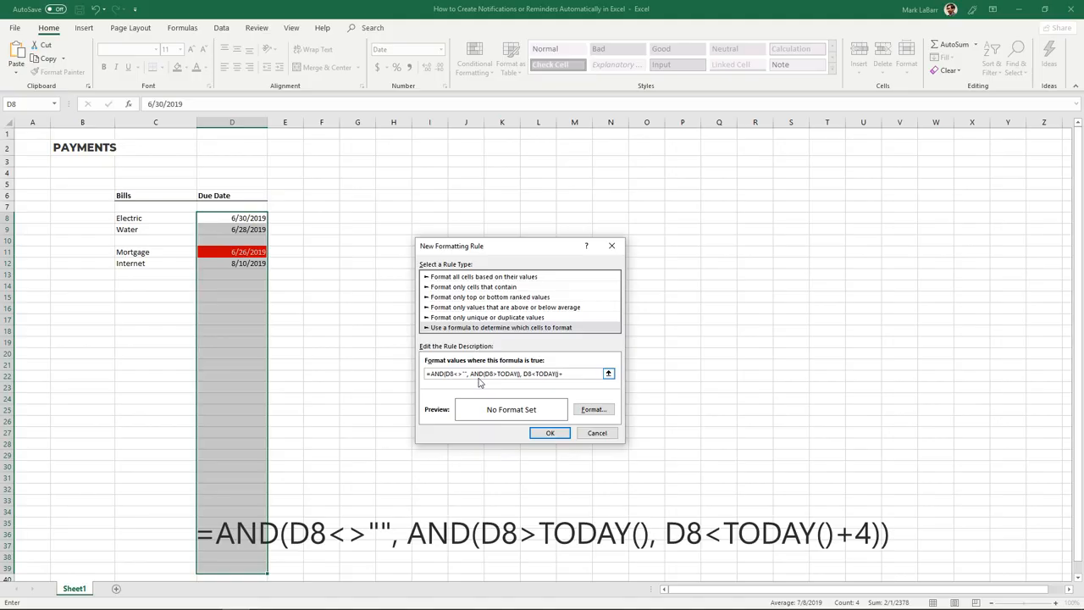
text(3)
key(BackSpace)
text(4)
- Give the second rule an orange fill and a white font, and apply it to the due dates
click(601, 410)
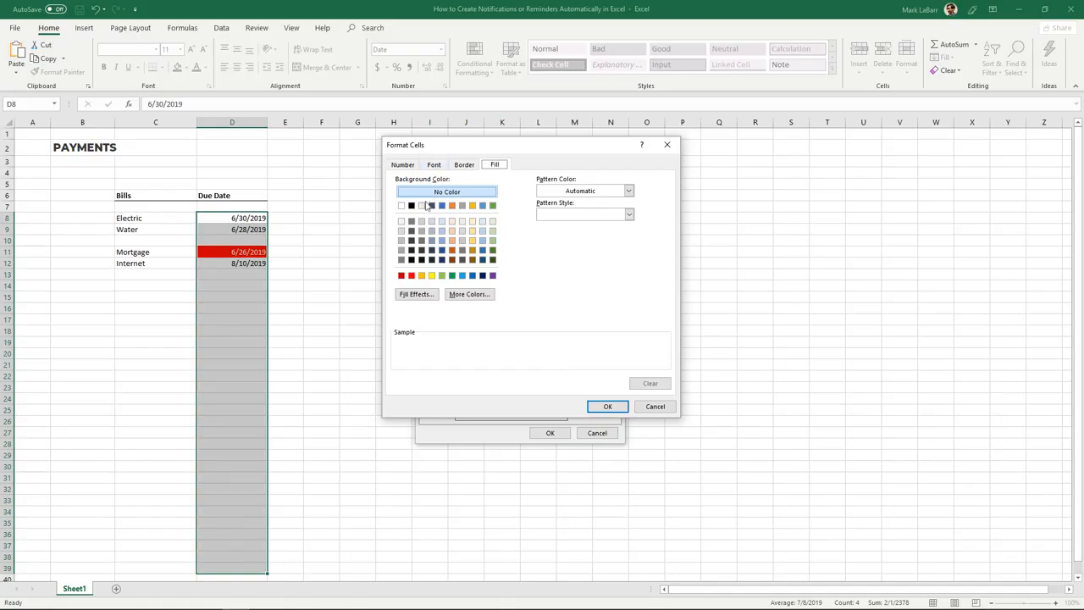
click(421, 275)
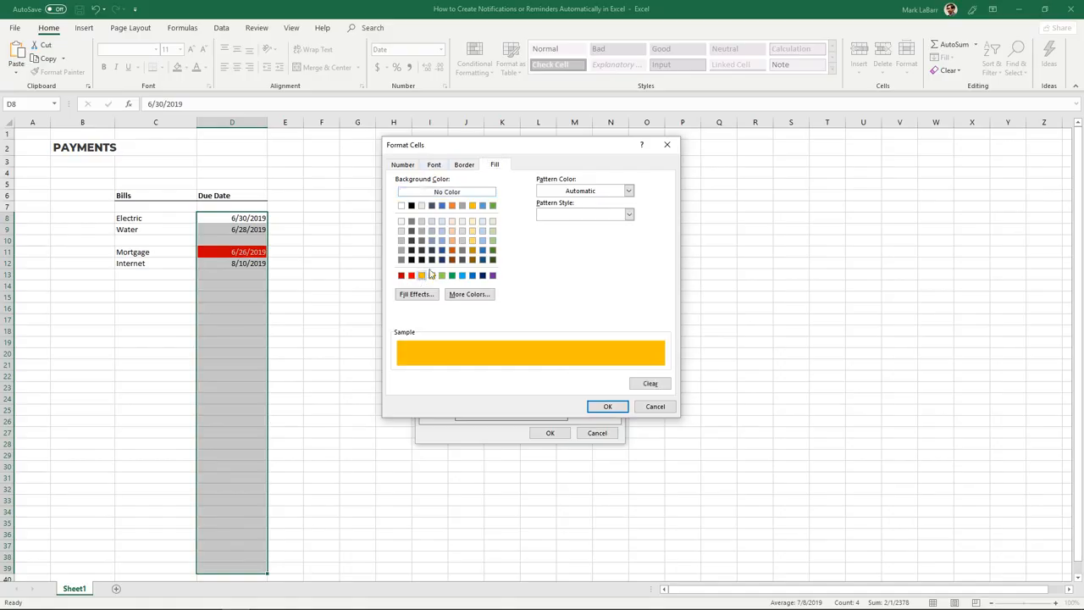
click(426, 166)
click(605, 258)
click(552, 293)
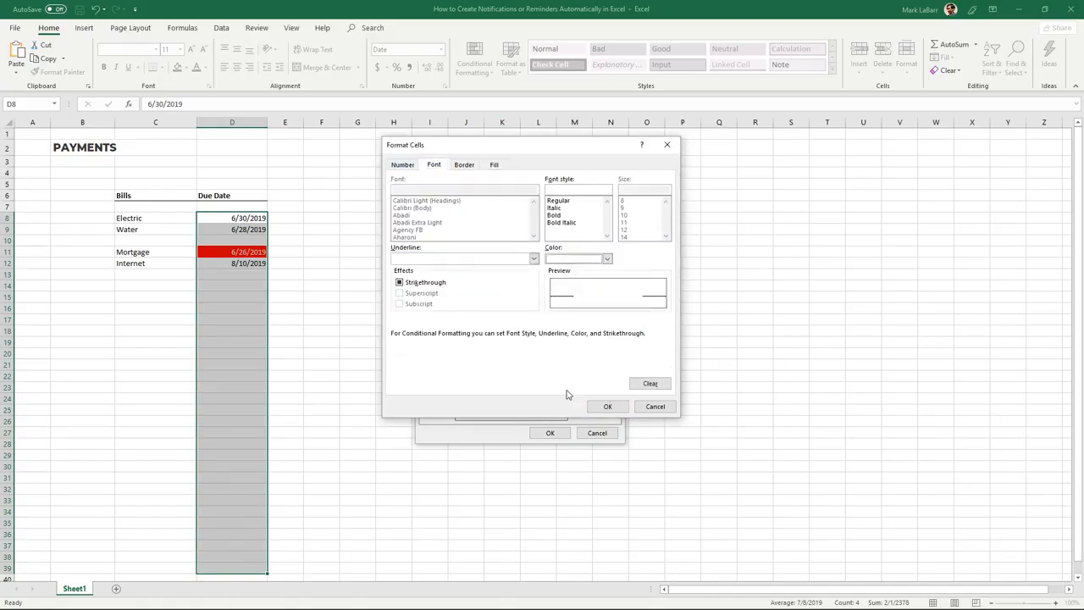
click(606, 407)
click(552, 432)
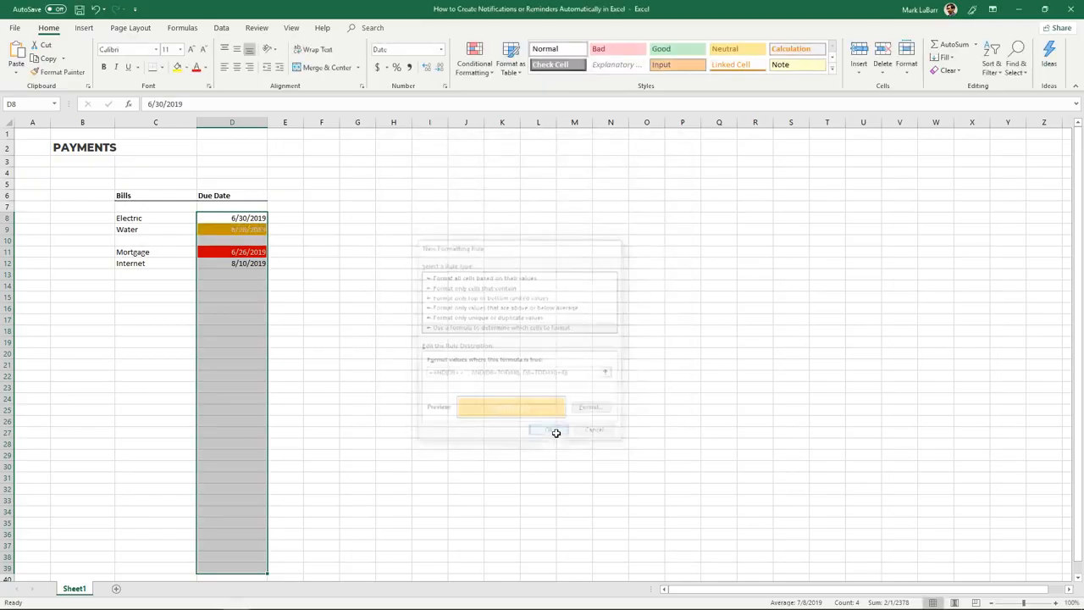
click(294, 251)
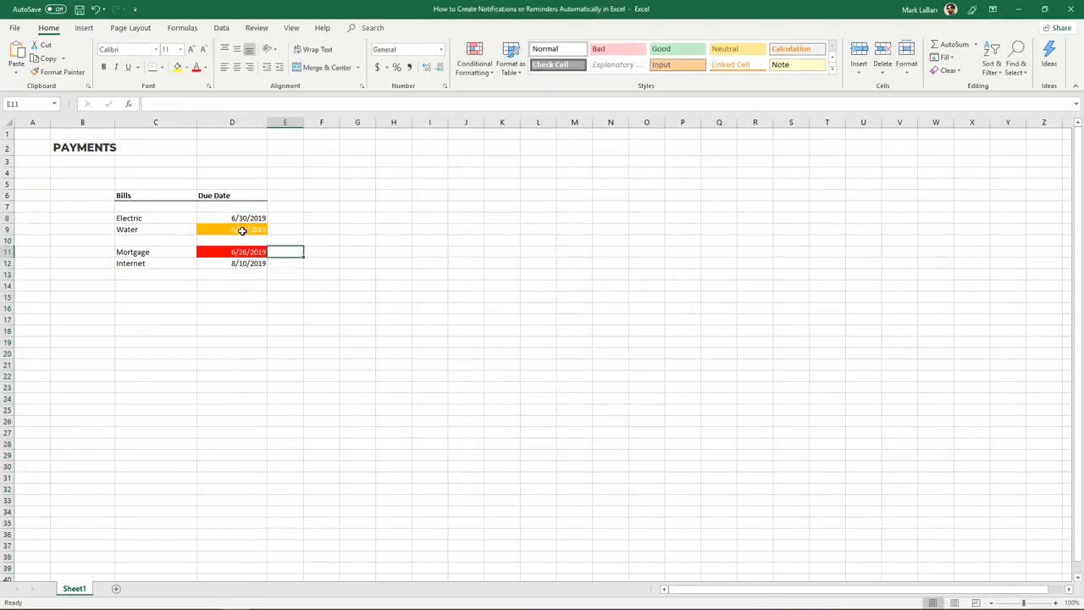
- Set the Electric due date in D8 to 6/29
click(247, 230)
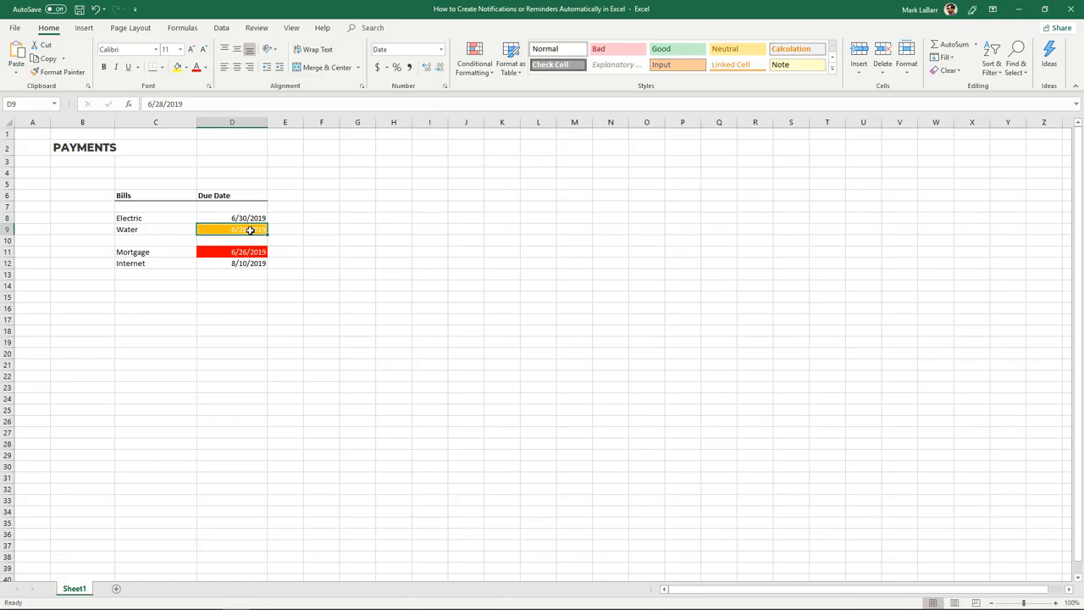
click(254, 217)
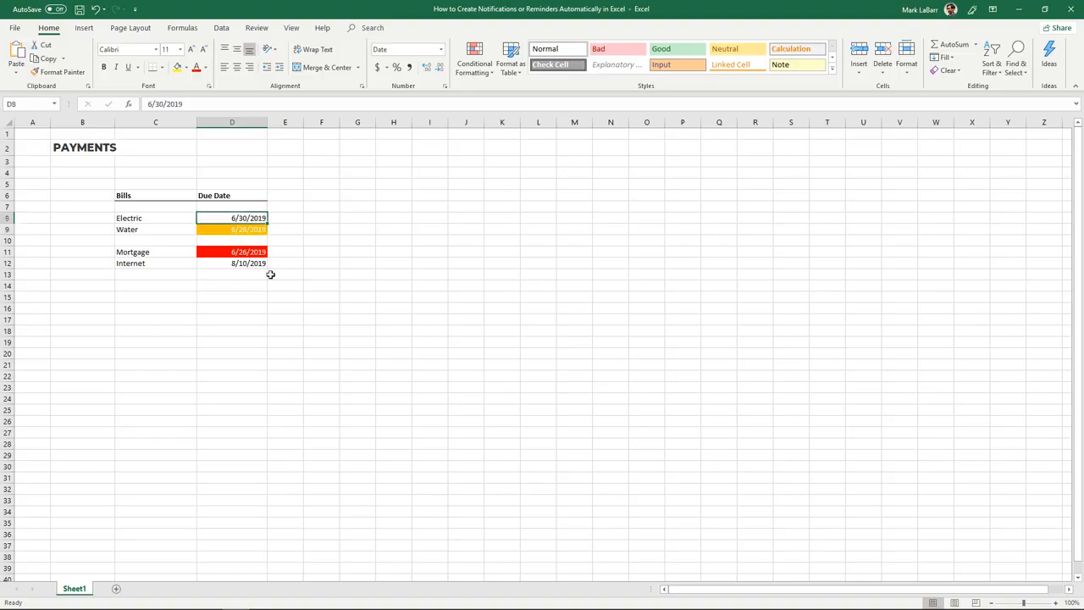
text(6/29/2019)
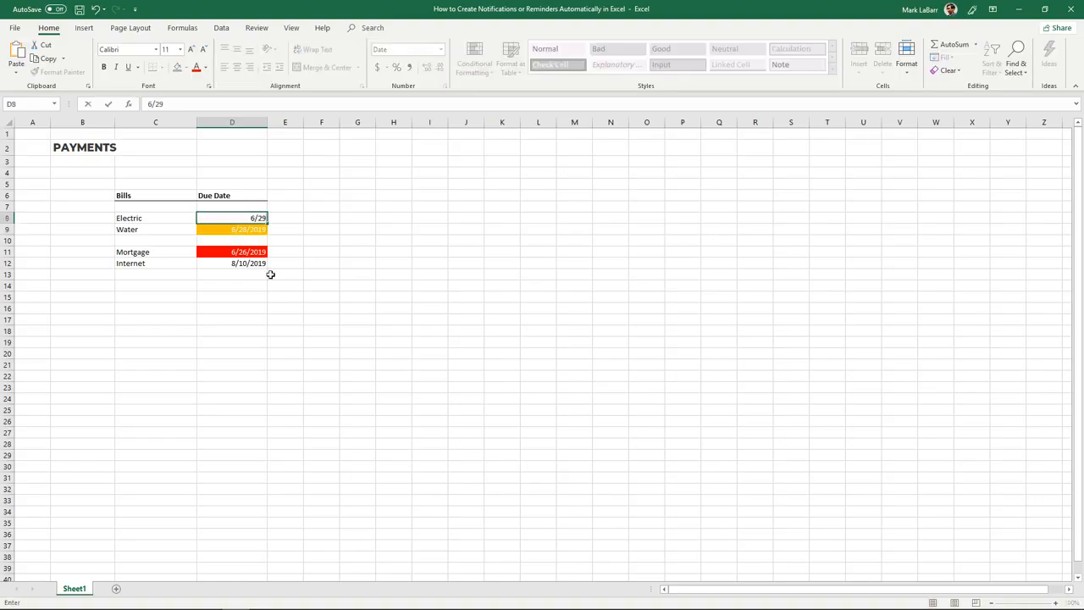
key(Return)
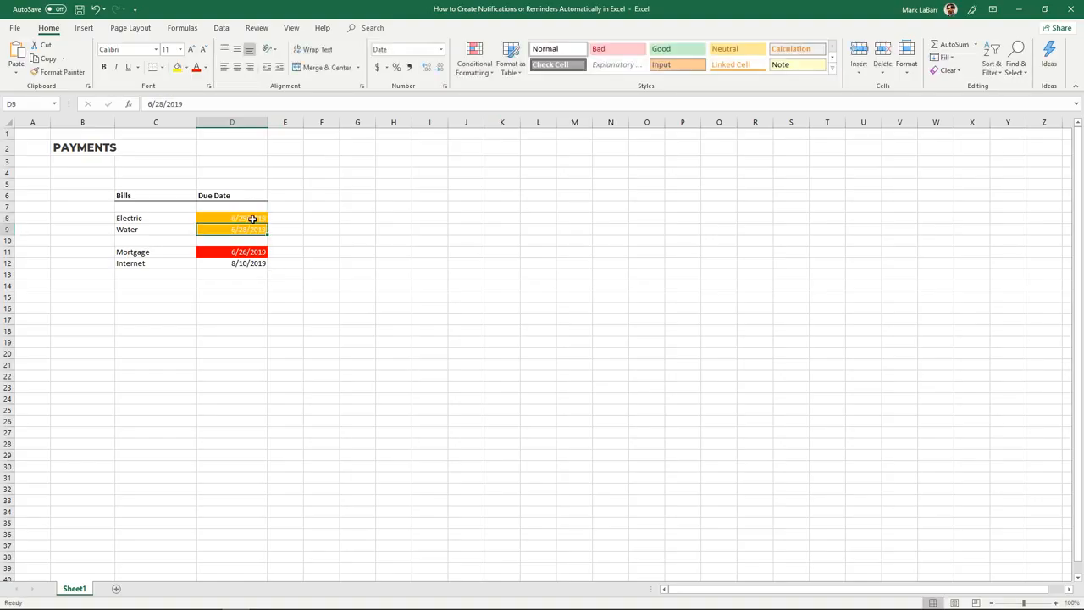
click(293, 237)
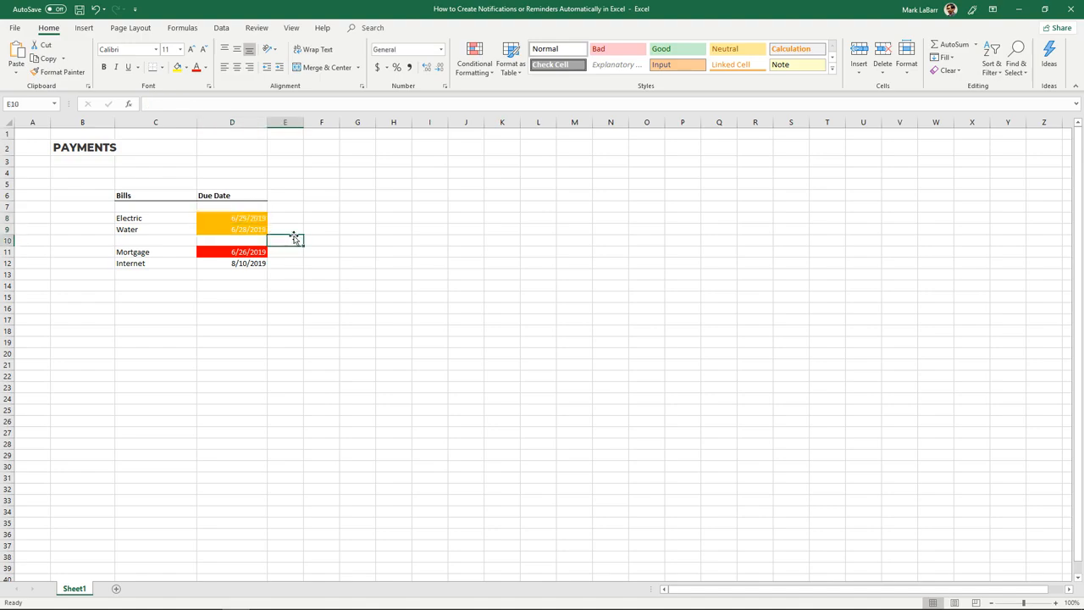
- Compare the highlighting of the Internet, Mortgage and Electric due dates against the two reminder rules
click(242, 264)
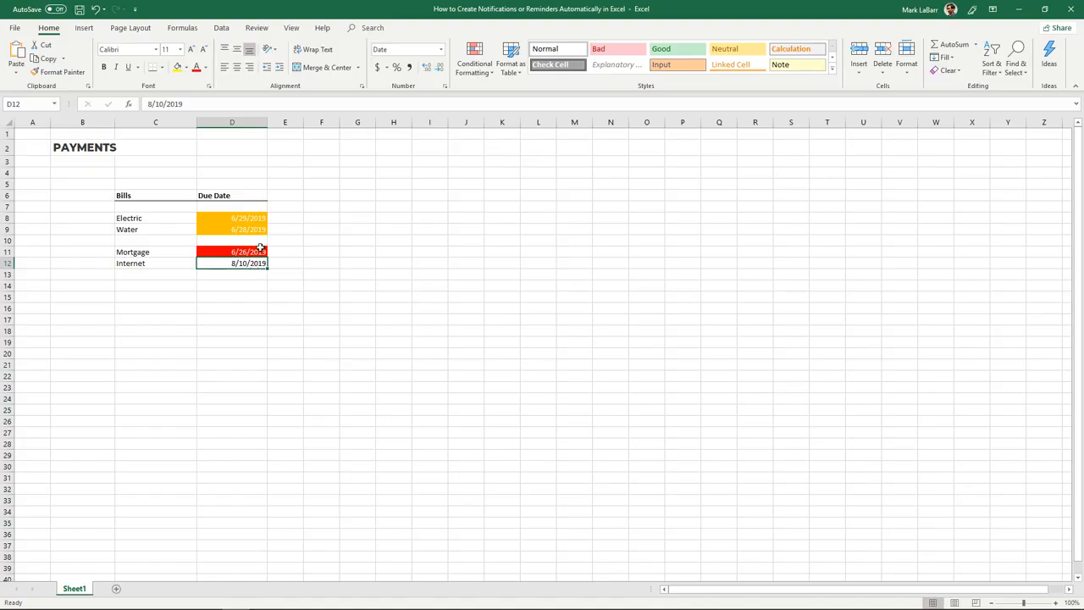
click(262, 251)
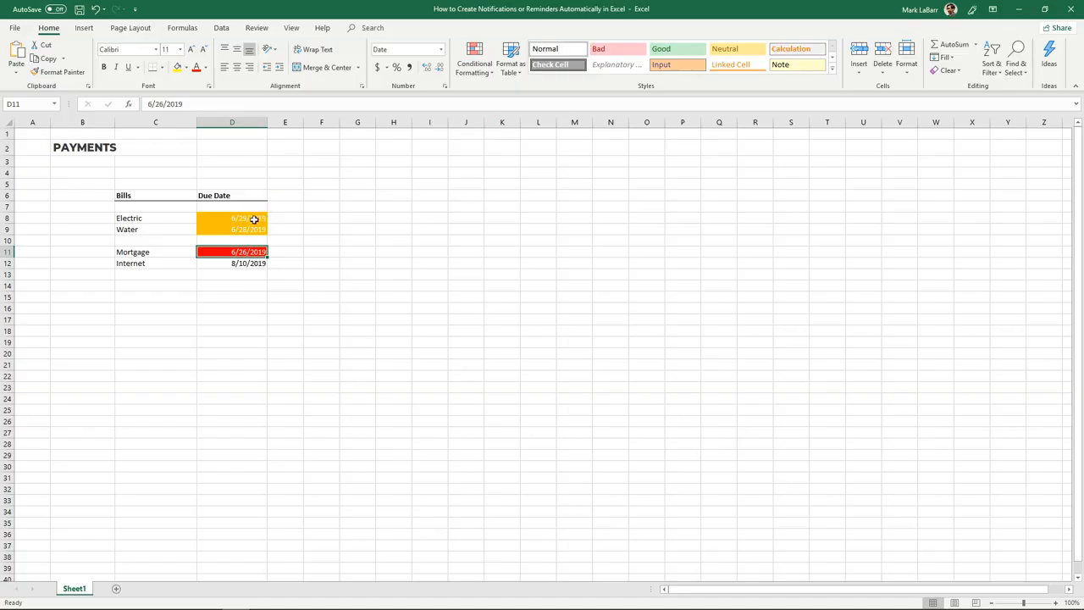
click(258, 219)
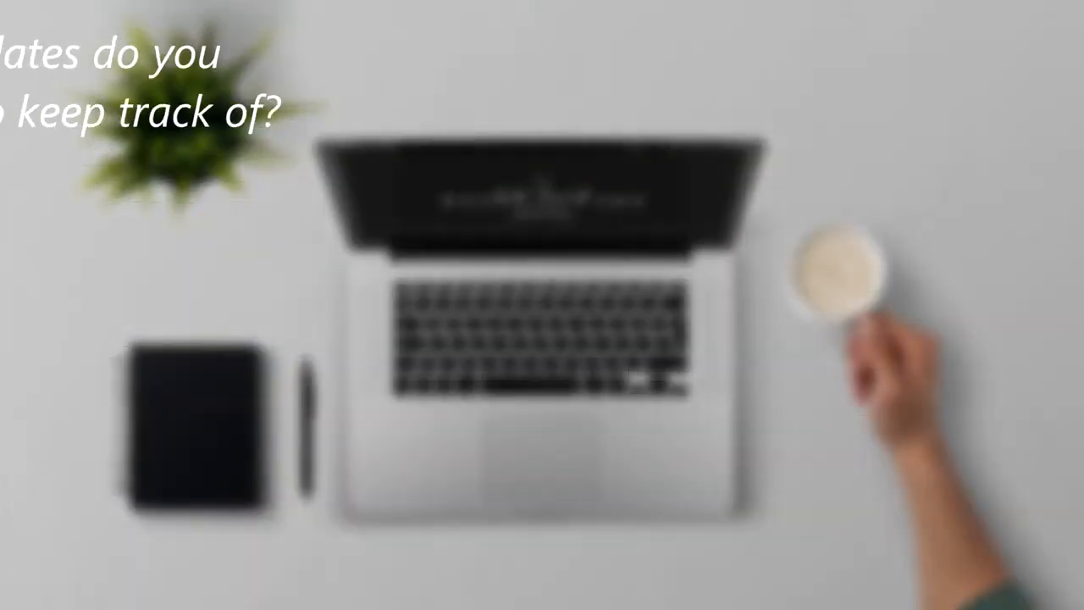